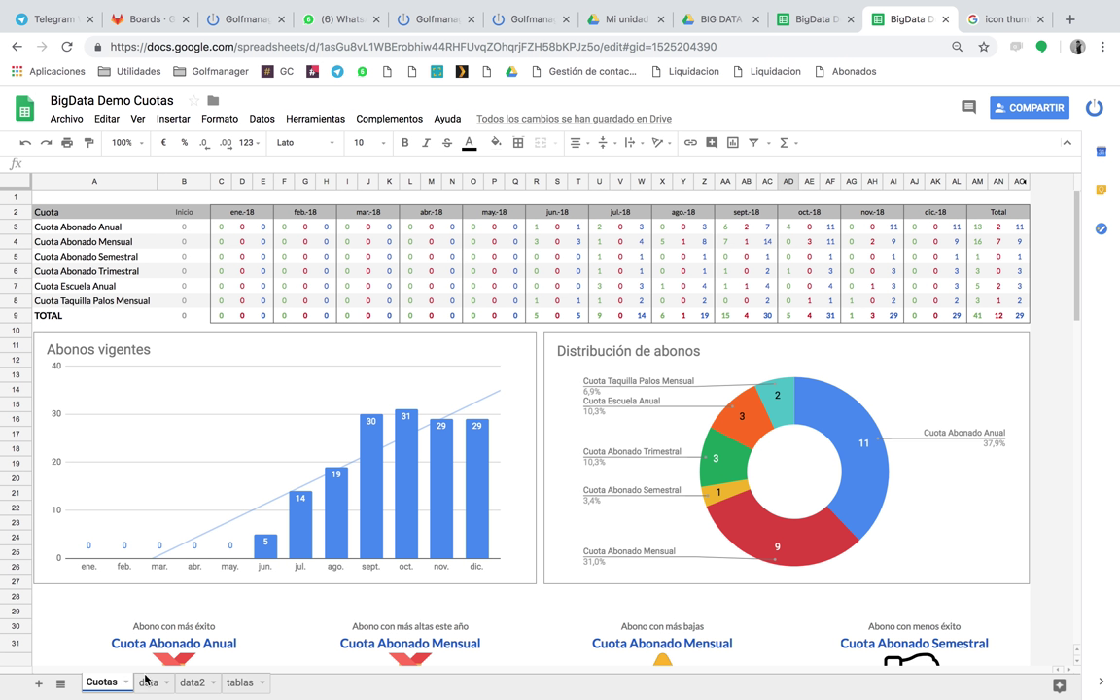
Look over the raw membership data sheet, then back on Cuotas select the six membership names A3:A8.
{"action": "left_click", "coordinate": [149, 684]}
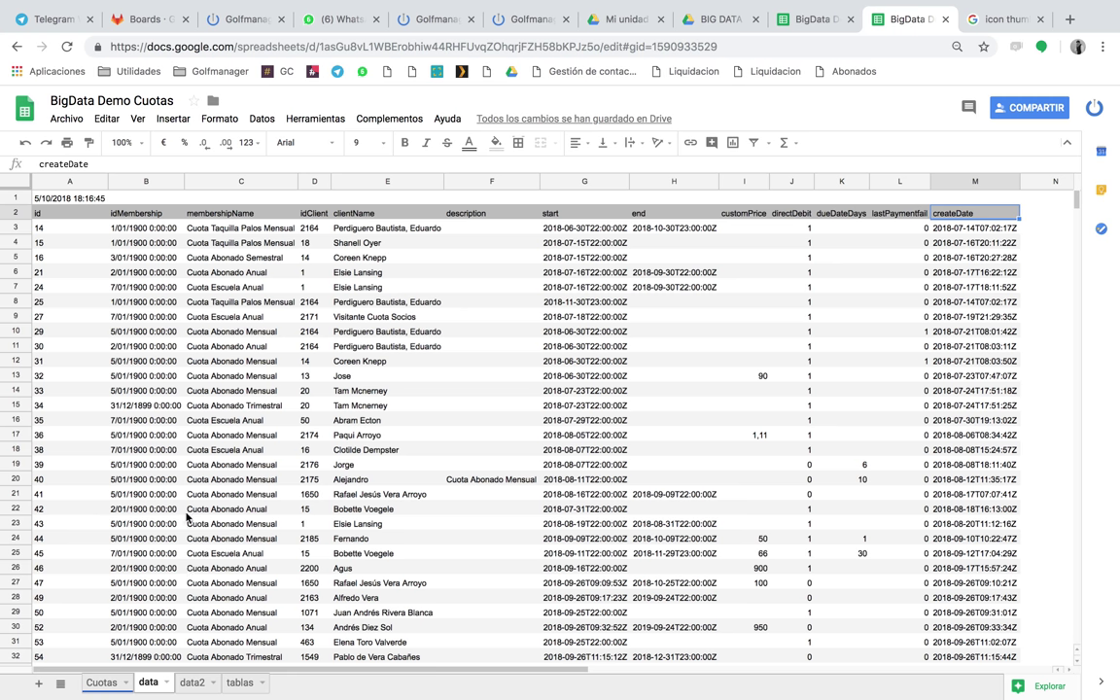
{"action": "left_click", "coordinate": [97, 685]}
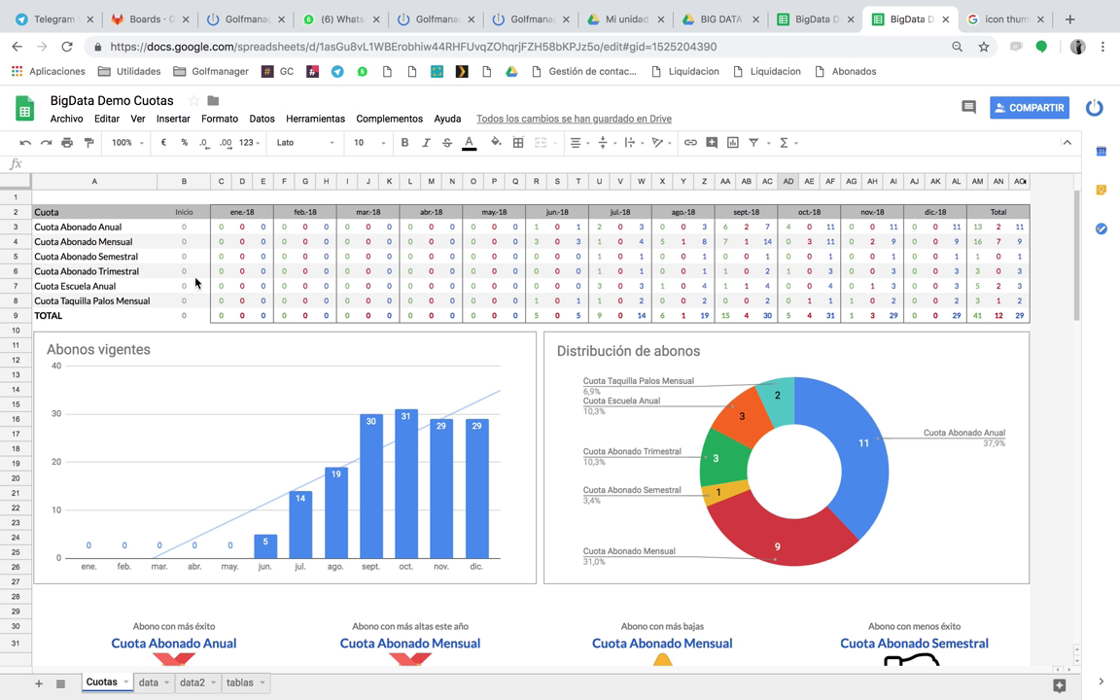
{"action": "left_click", "coordinate": [106, 229]}
{"action": "left_click_drag", "start_coordinate": [106, 230], "coordinate": [113, 300]}
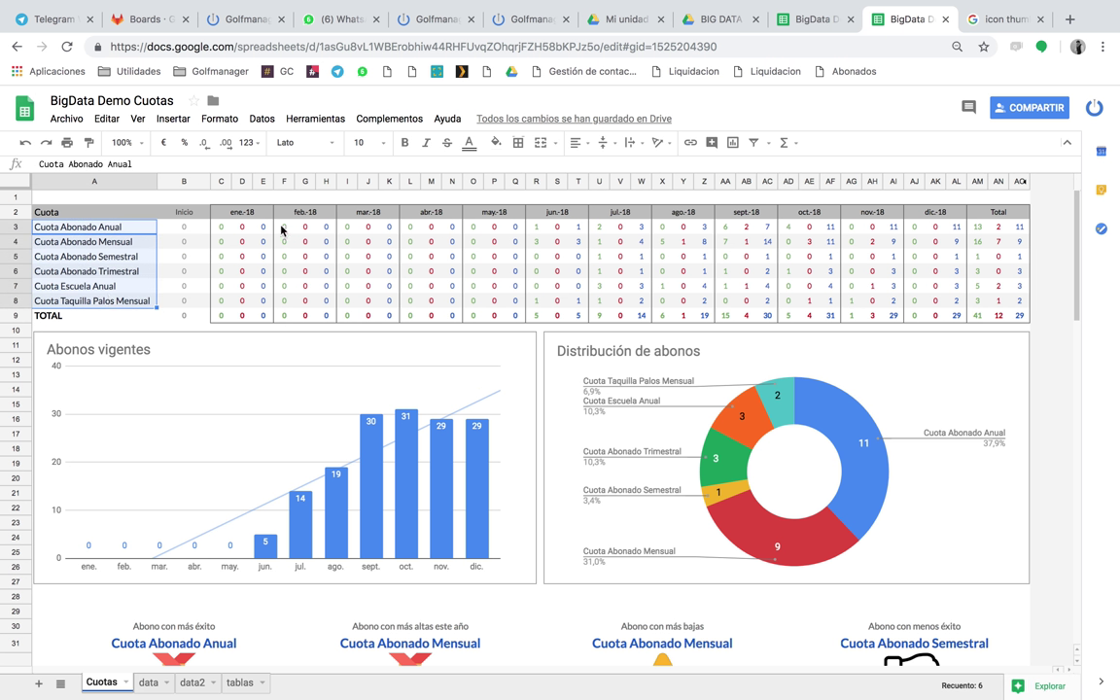
Inspect the CONTAR.SI.CONJUNTO count and balance formulas along row 3, from C3 to AB3.
{"action": "left_click", "coordinate": [225, 231]}
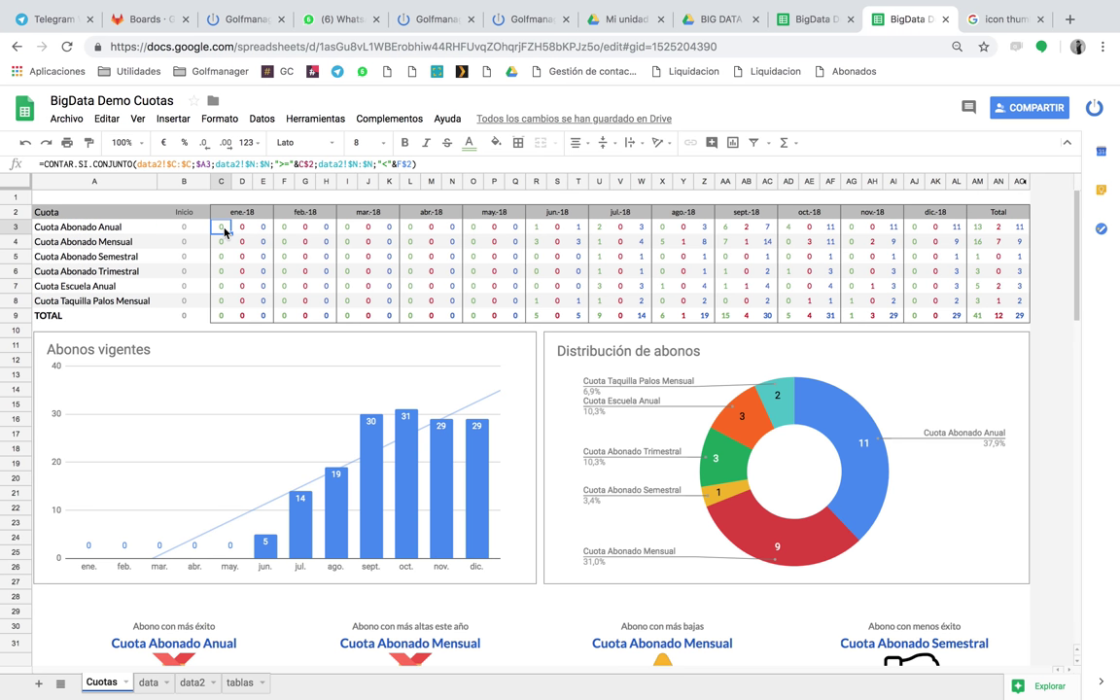
{"action": "key", "text": "Right"}
{"action": "key", "text": "Right"}
{"action": "key", "text": "Right"}
{"action": "key", "text": "Right"}
{"action": "key", "text": "Right"}
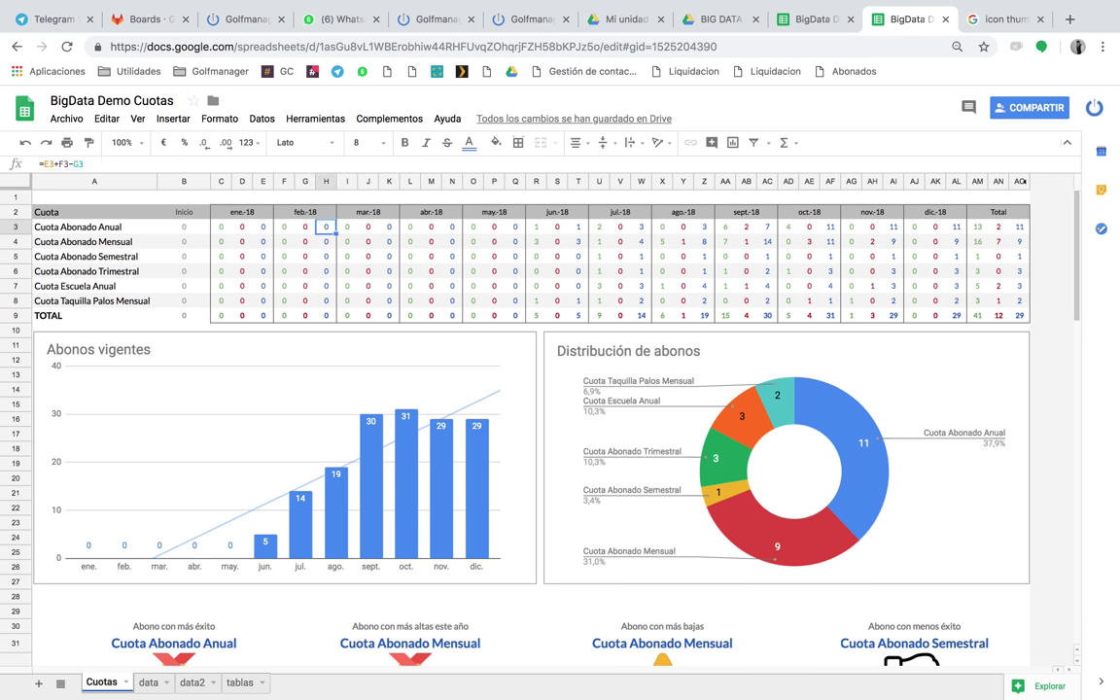
{"action": "key", "text": "Right"}
{"action": "key", "text": "Right"}
{"action": "key", "text": "Right"}
{"action": "key", "text": "Right"}
{"action": "key", "text": "Right"}
{"action": "key", "text": "Right"}
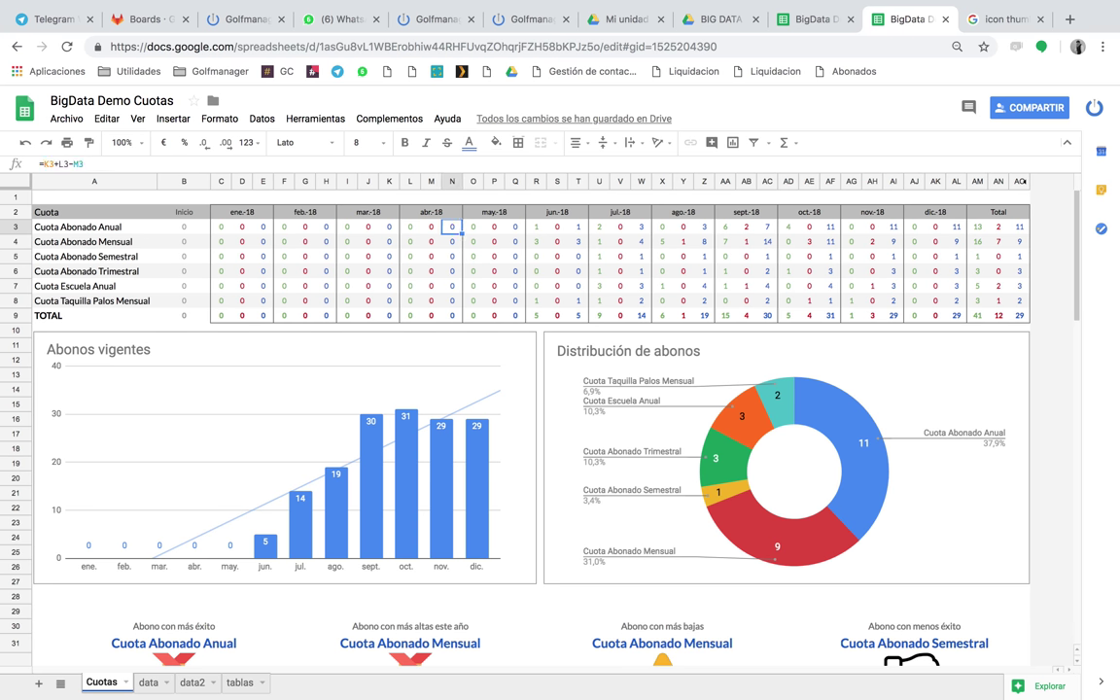
{"action": "key", "text": "Right"}
{"action": "key", "text": "Right"}
{"action": "key", "text": "Right"}
{"action": "key", "text": "Right"}
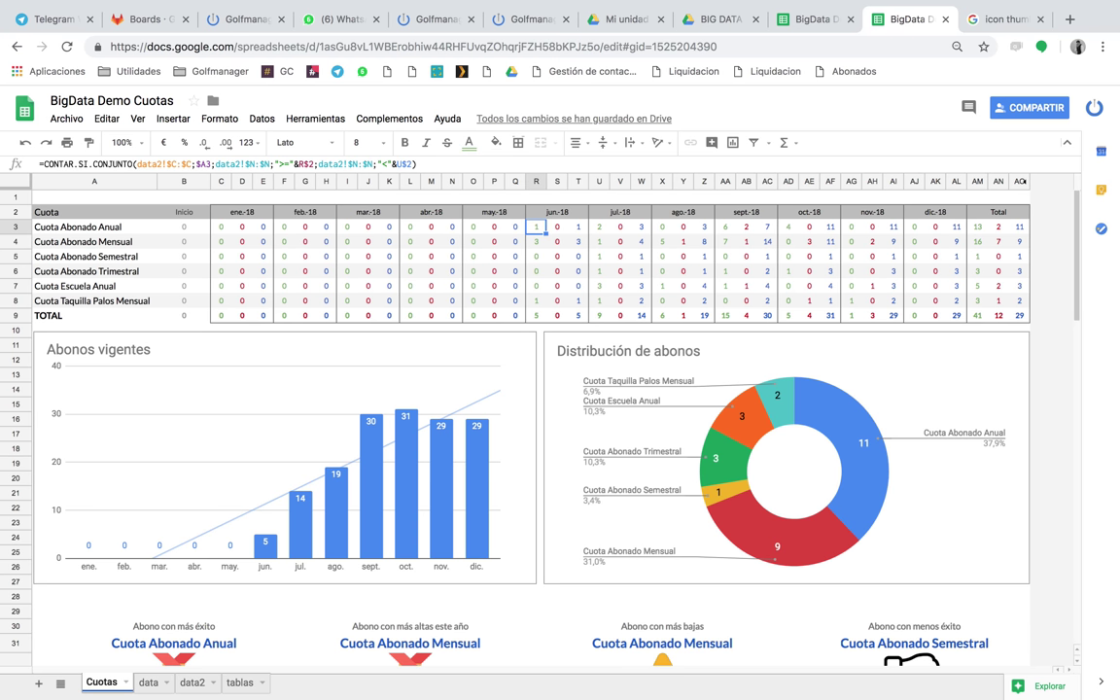
{"action": "key", "text": "Right"}
{"action": "key", "text": "Right"}
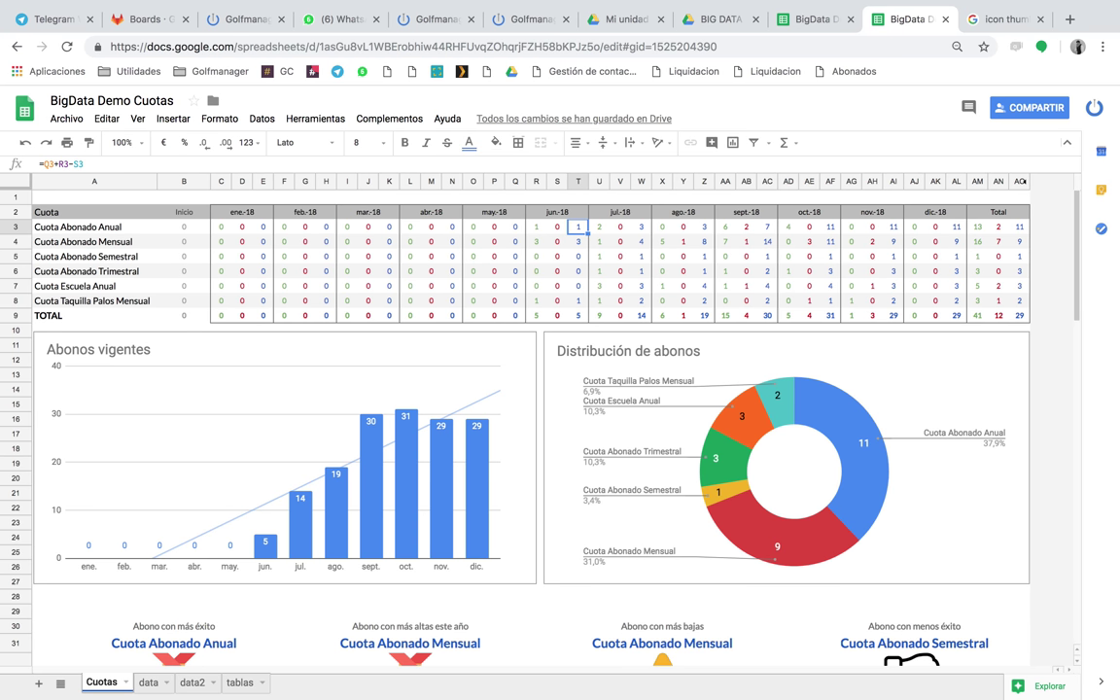
{"action": "key", "text": "Right"}
{"action": "key", "text": "Right"}
{"action": "key", "text": "Right"}
{"action": "key", "text": "Right"}
{"action": "key", "text": "Right"}
{"action": "key", "text": "Right"}
{"action": "key", "text": "Right"}
{"action": "key", "text": "Right"}
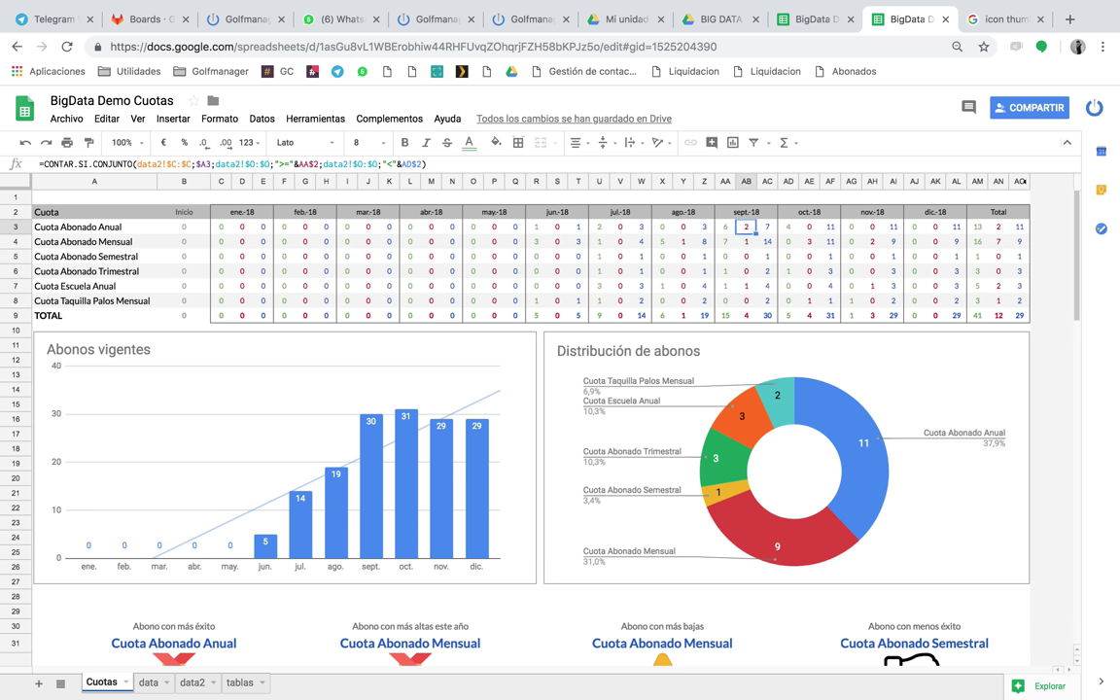
{"action": "key", "text": "Right"}
{"action": "key", "text": "Right"}
{"action": "key", "text": "Right"}
{"action": "key", "text": "Right"}
{"action": "key", "text": "Right"}
{"action": "key", "text": "Right"}
{"action": "key", "text": "Right"}
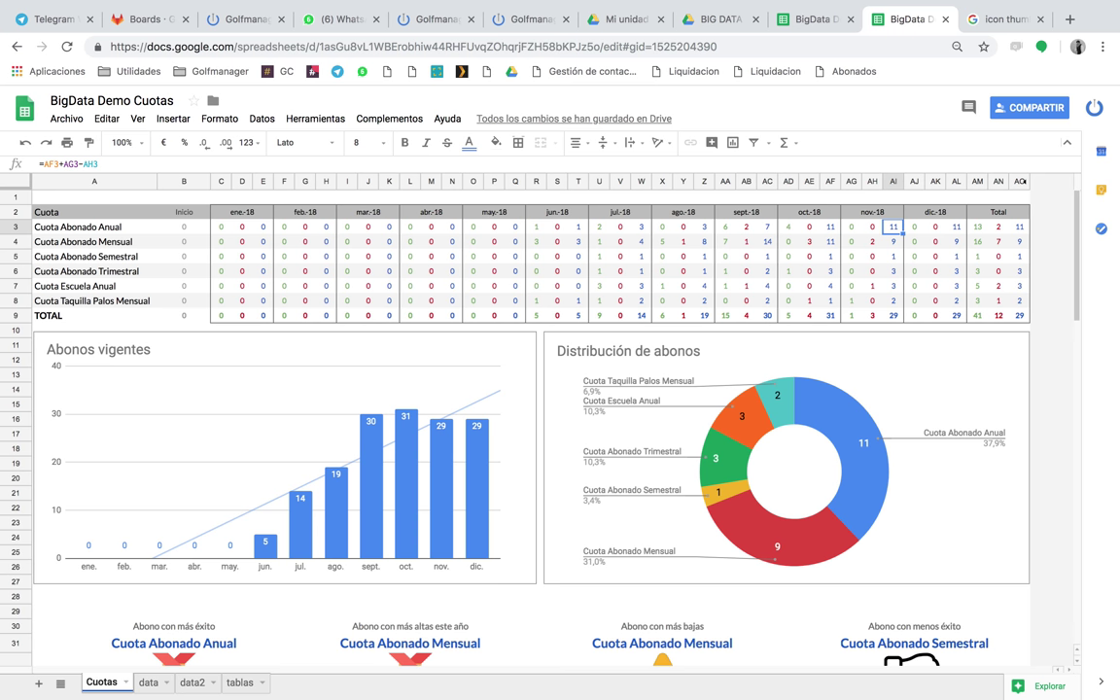
Check the November counts down column AH to the SUMA totals, then reveal the KPI icons row.
{"action": "key", "text": "Left"}
{"action": "key", "text": "Down"}
{"action": "key", "text": "Down"}
{"action": "key", "text": "Down"}
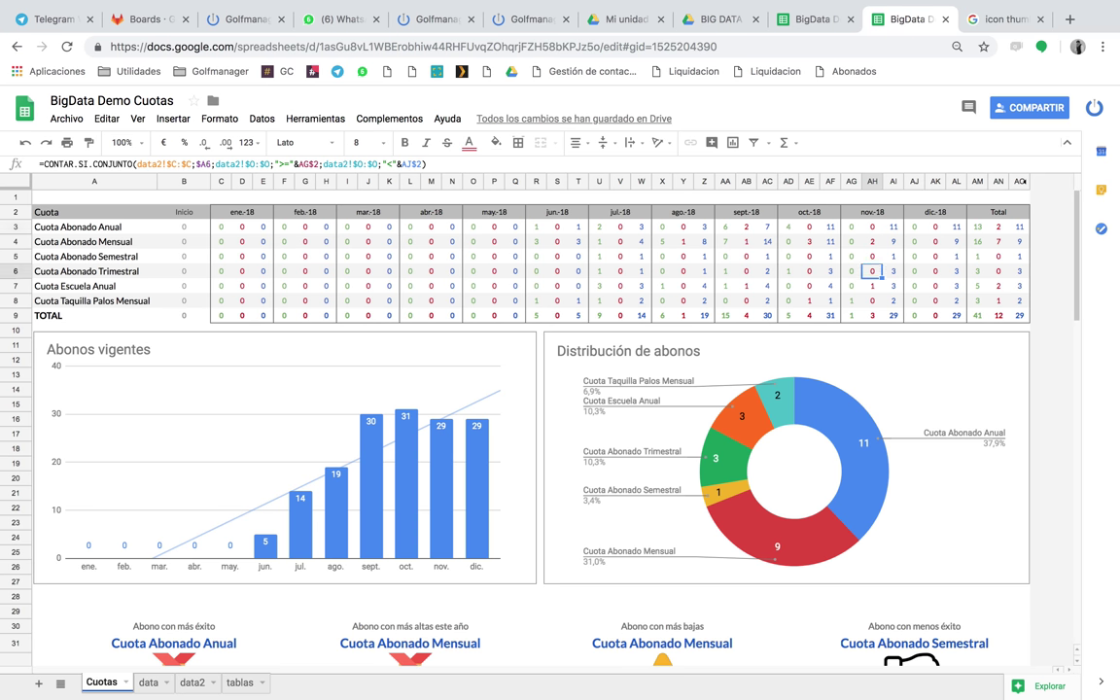
{"action": "key", "text": "Down"}
{"action": "key", "text": "Down"}
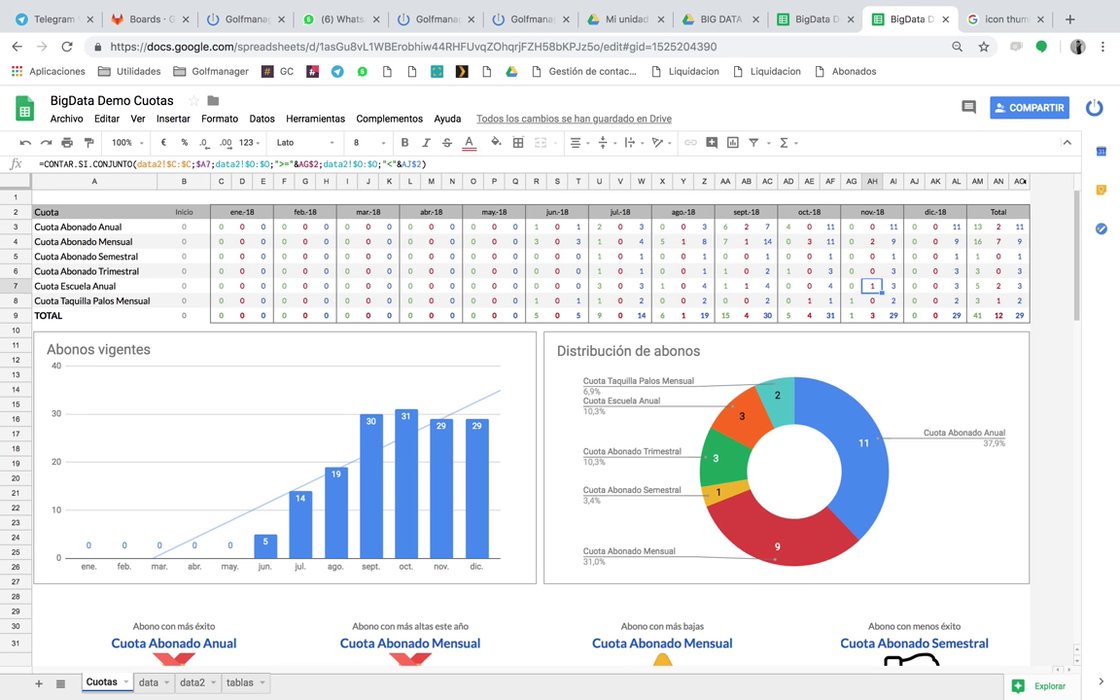
{"action": "key", "text": "Down"}
{"action": "key", "text": "Left"}
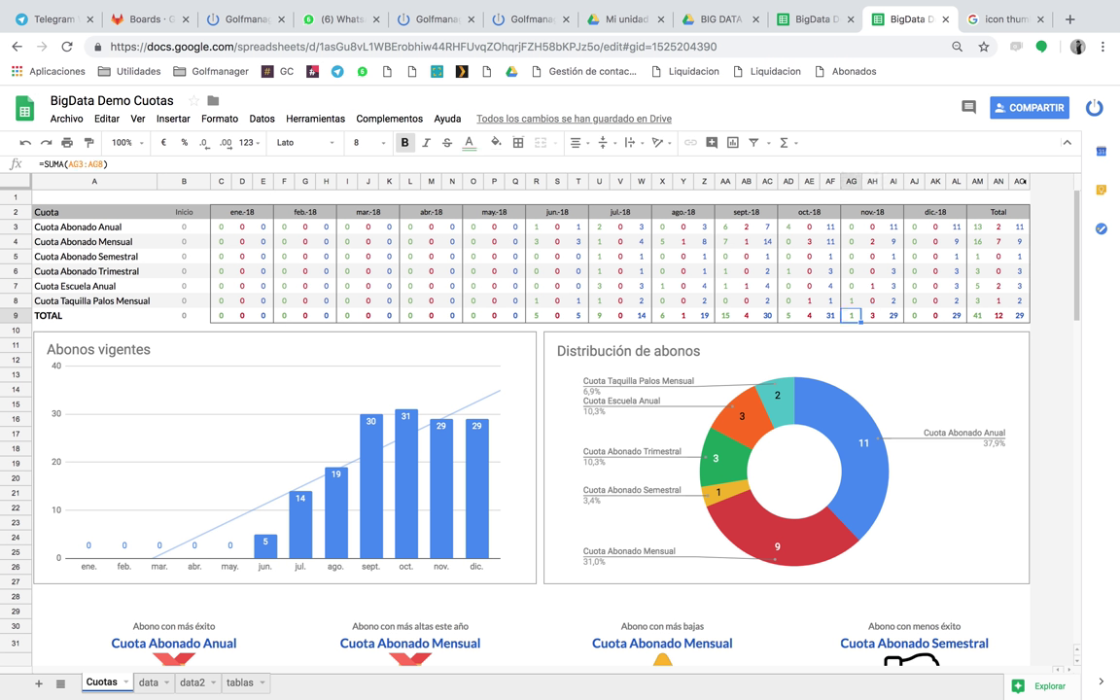
{"action": "key", "text": "Left"}
{"action": "key", "text": "Right"}
{"action": "key", "text": "Right"}
{"action": "key", "text": "Right"}
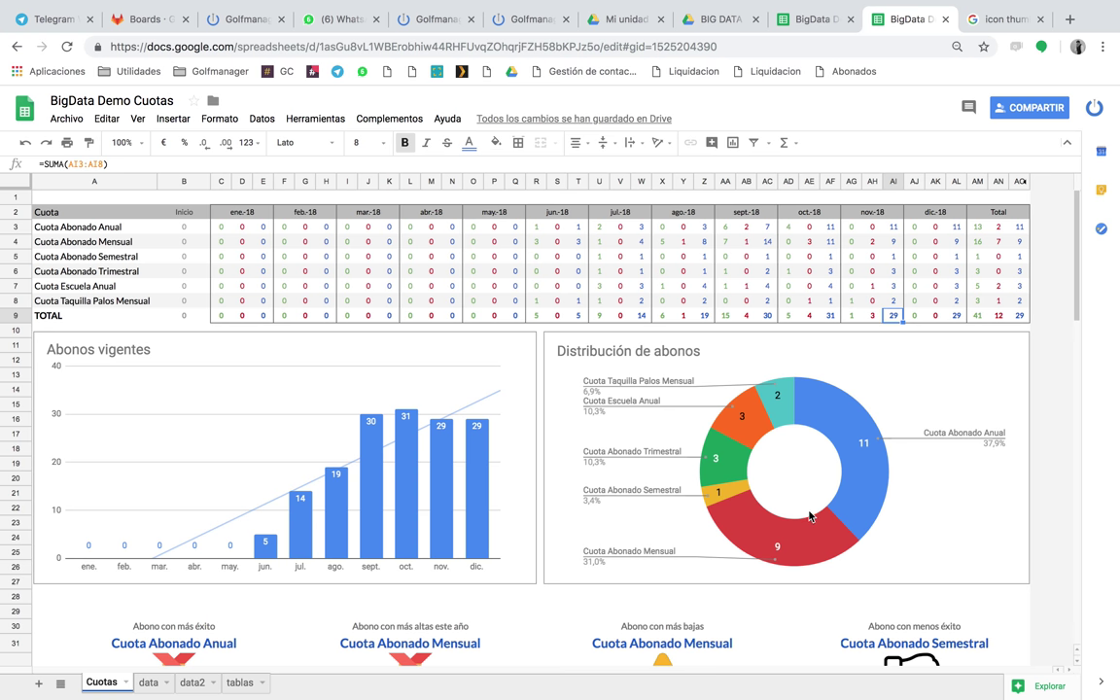
{"action": "scroll", "coordinate": [730, 491], "scroll_direction": "down", "scroll_amount": 2}
{"action": "scroll", "coordinate": [723, 495], "scroll_direction": "down", "scroll_amount": 3}
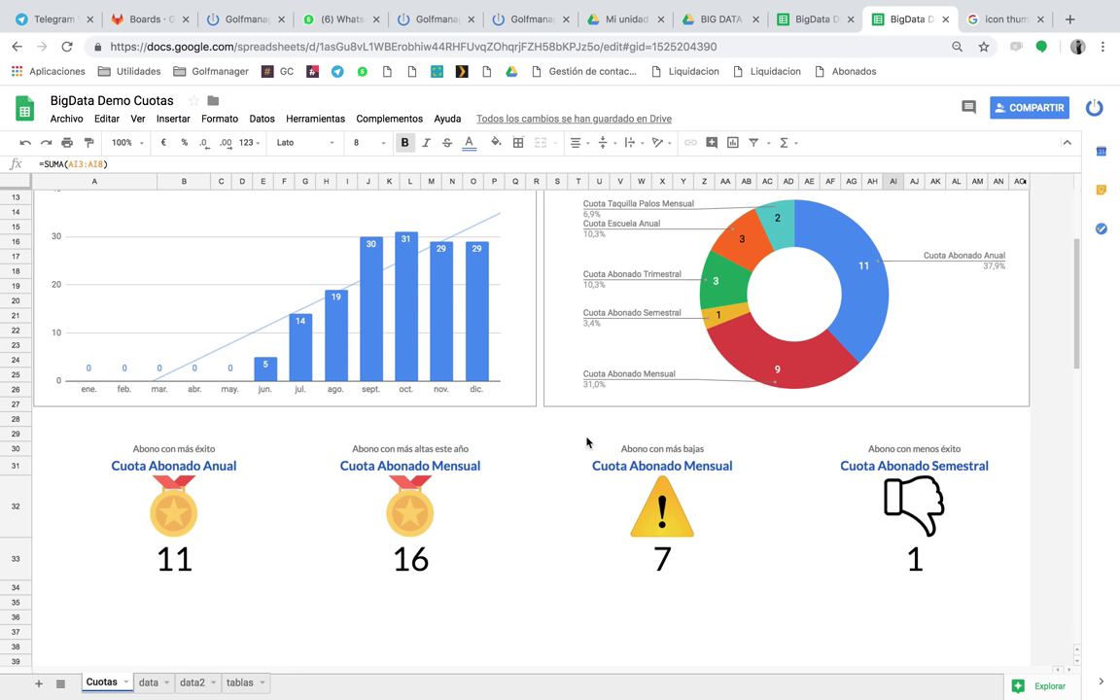
{"action": "left_click", "coordinate": [595, 481]}
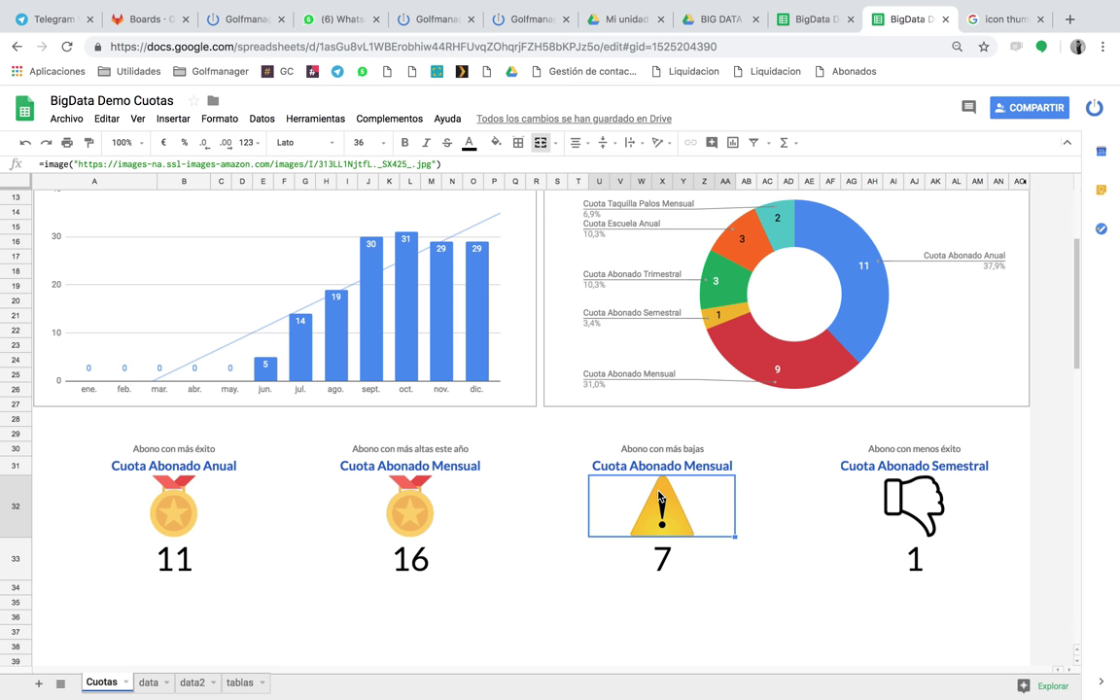
{"action": "left_click", "coordinate": [574, 478]}
{"action": "left_click", "coordinate": [558, 448]}
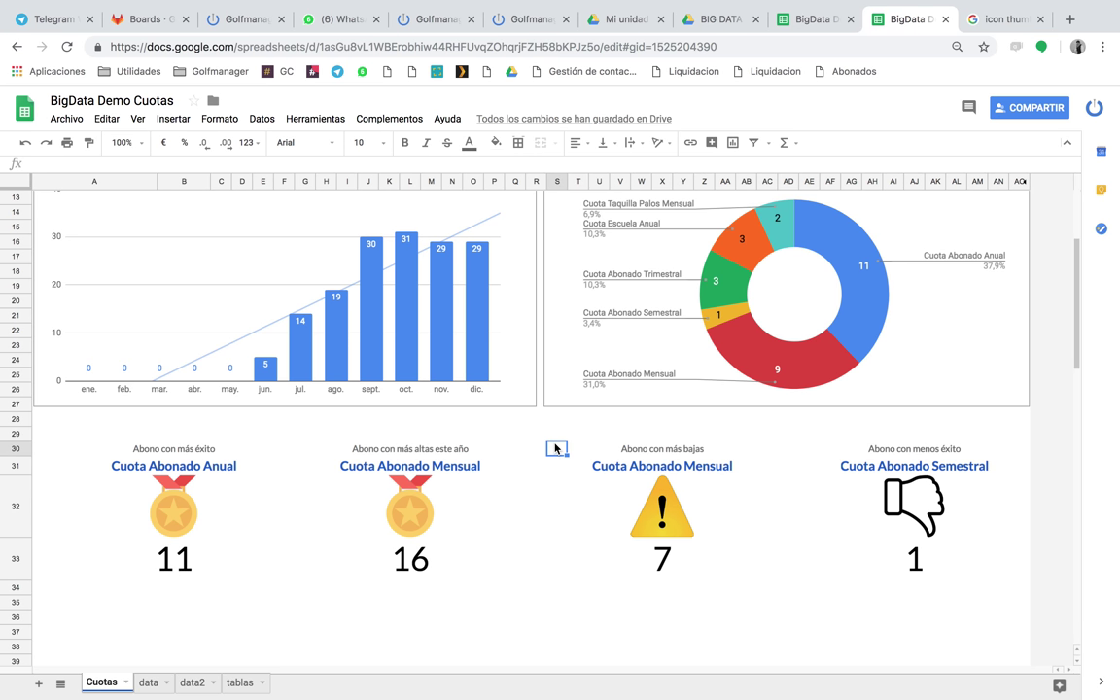
{"action": "scroll", "coordinate": [556, 449], "scroll_direction": "up", "scroll_amount": 2}
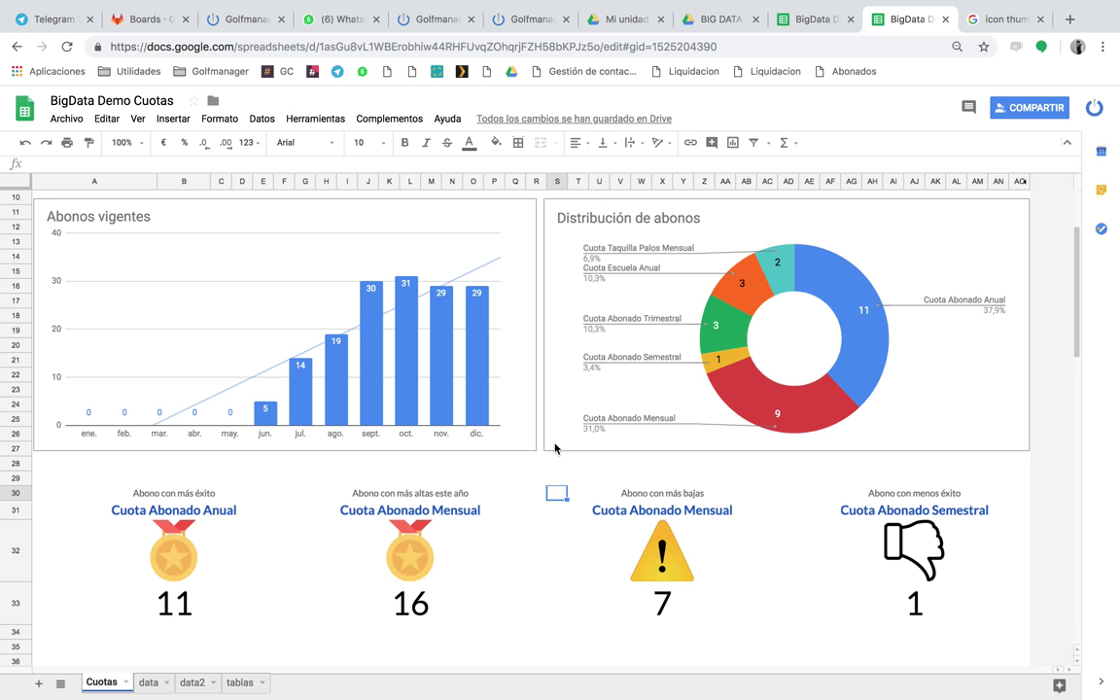
{"action": "scroll", "coordinate": [555, 448], "scroll_direction": "up", "scroll_amount": 5}
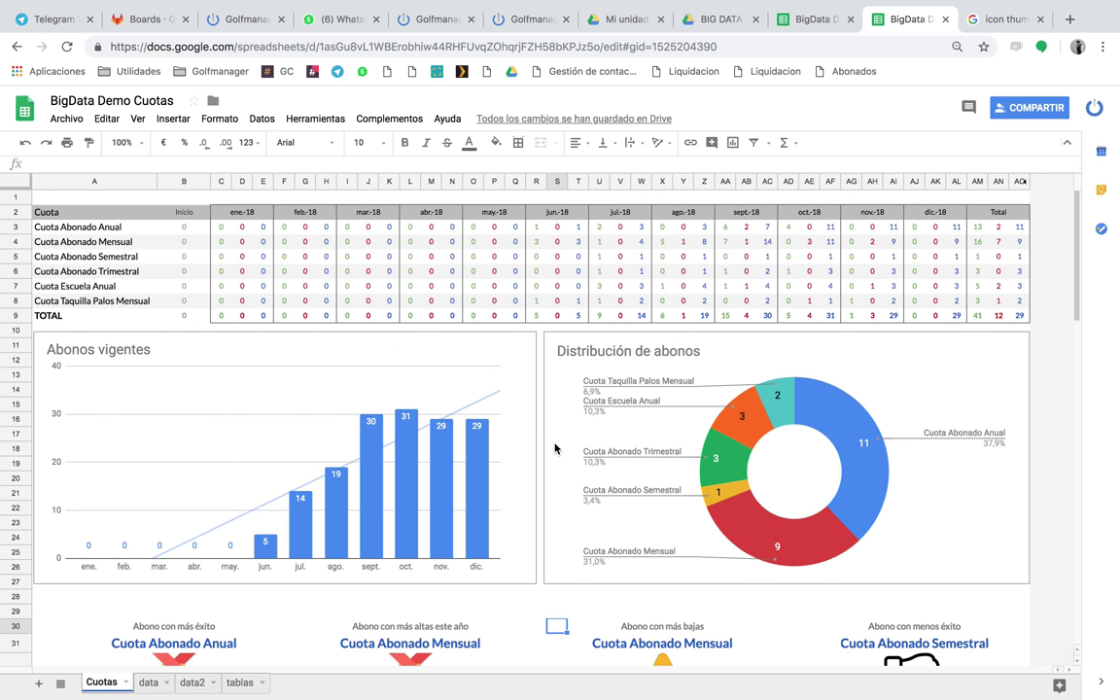
{"action": "scroll", "coordinate": [556, 449], "scroll_direction": "down", "scroll_amount": 1}
{"action": "scroll", "coordinate": [556, 448], "scroll_direction": "down", "scroll_amount": 2}
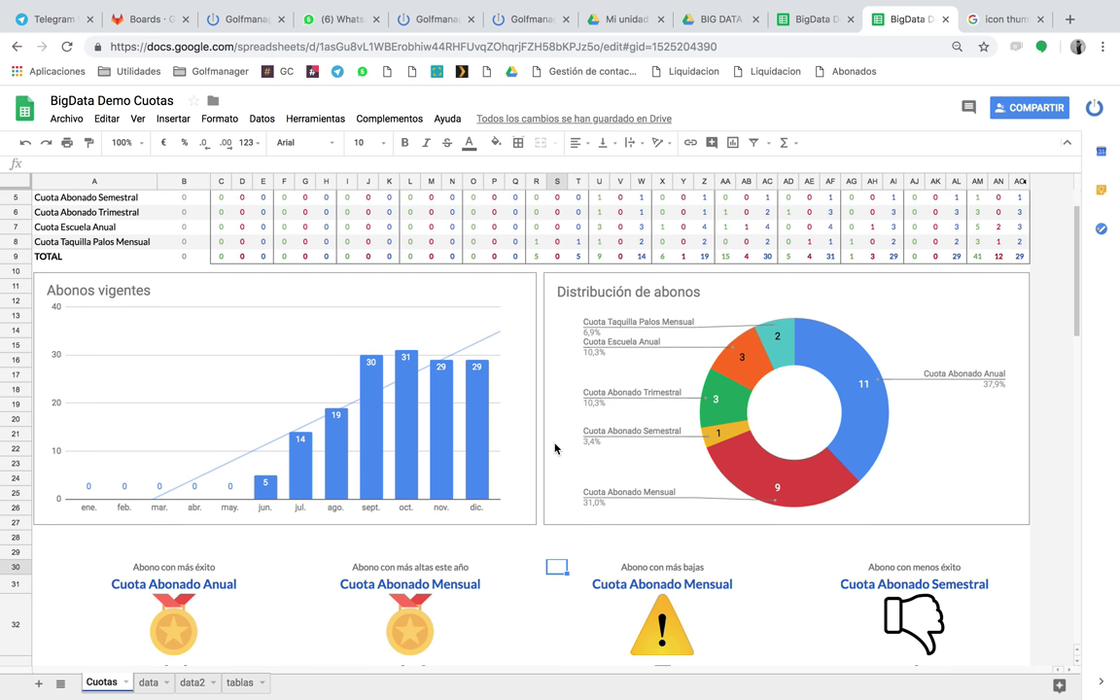
{"action": "scroll", "coordinate": [555, 449], "scroll_direction": "down", "scroll_amount": 1}
{"action": "scroll", "coordinate": [555, 448], "scroll_direction": "down", "scroll_amount": 2}
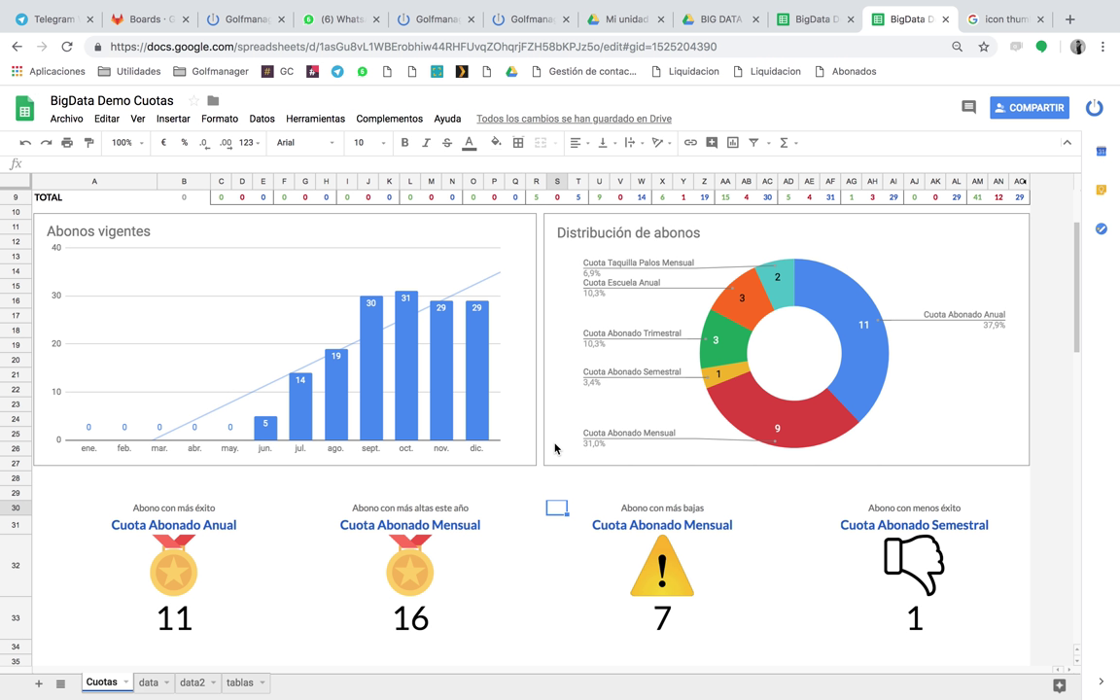
{"action": "left_click", "coordinate": [541, 477]}
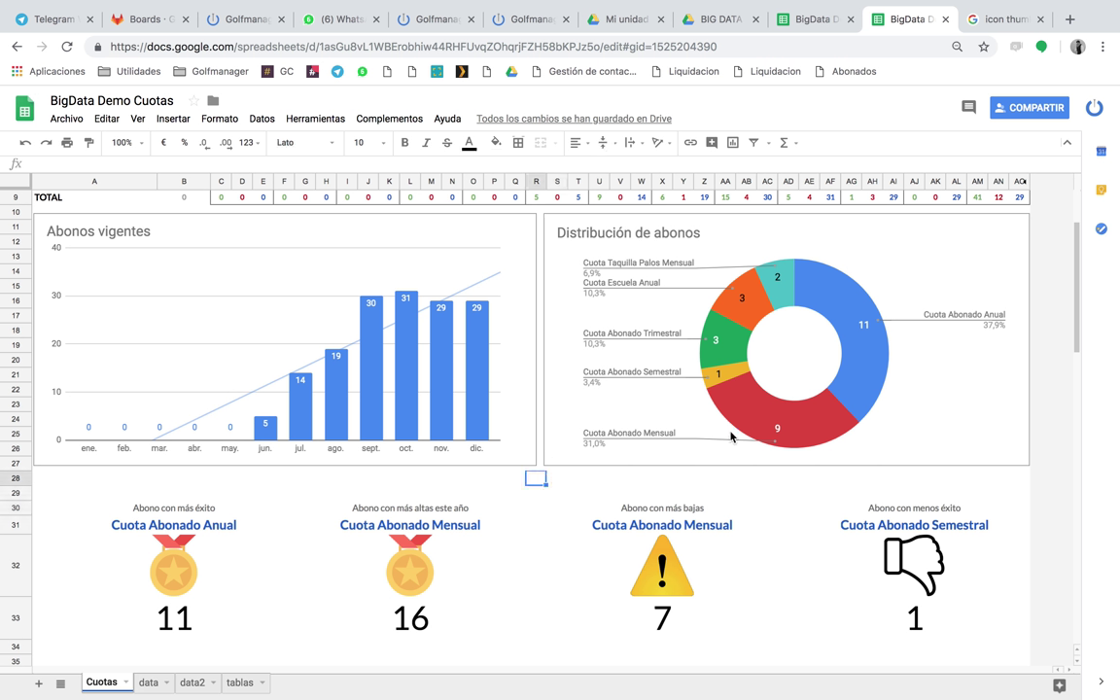